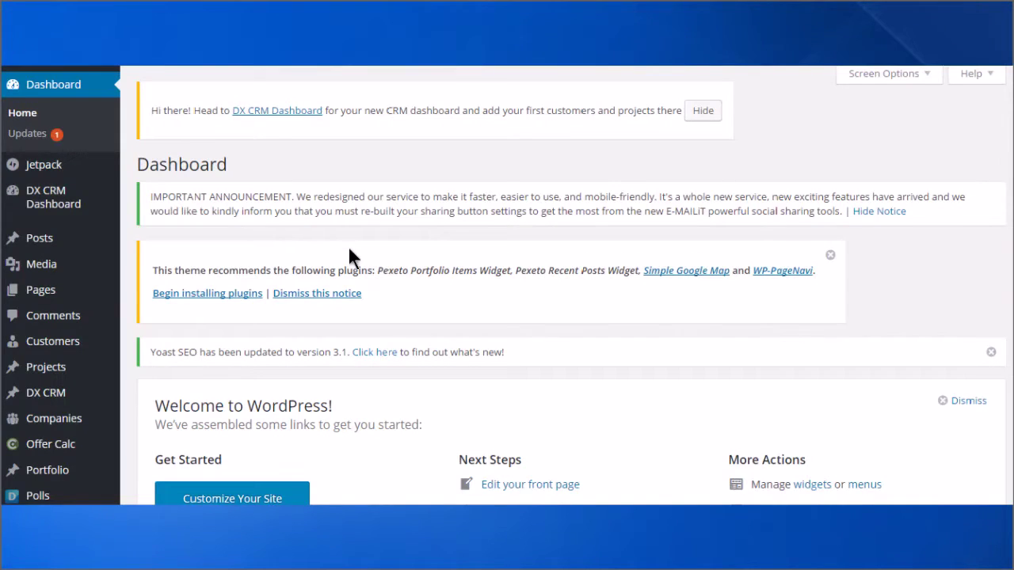
Upload the woocommerce-booking 2.5.3 zip file as a new plugin, install it and activate it.
scroll(351, 256, down, 4)
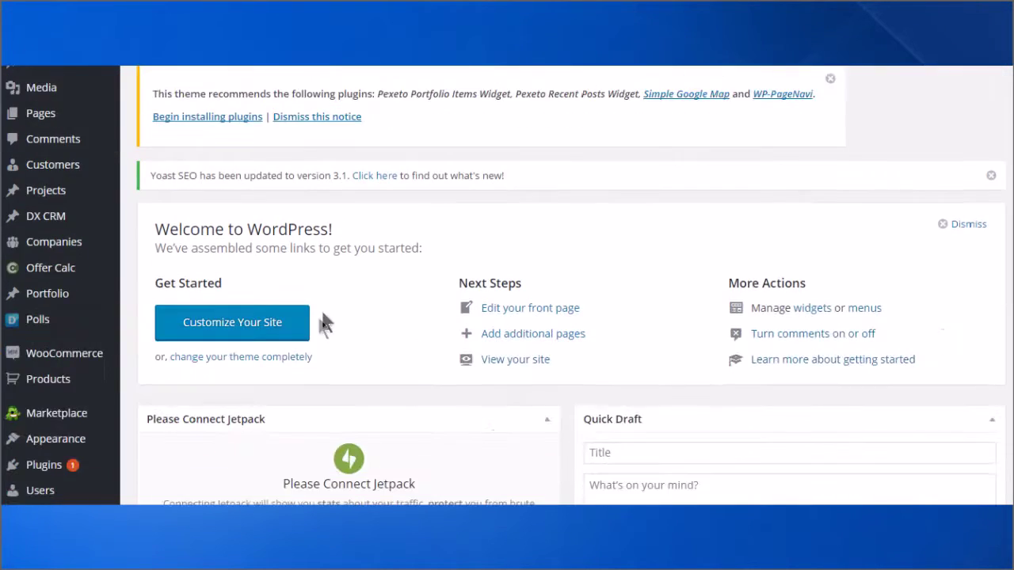
mouse_move(67, 380)
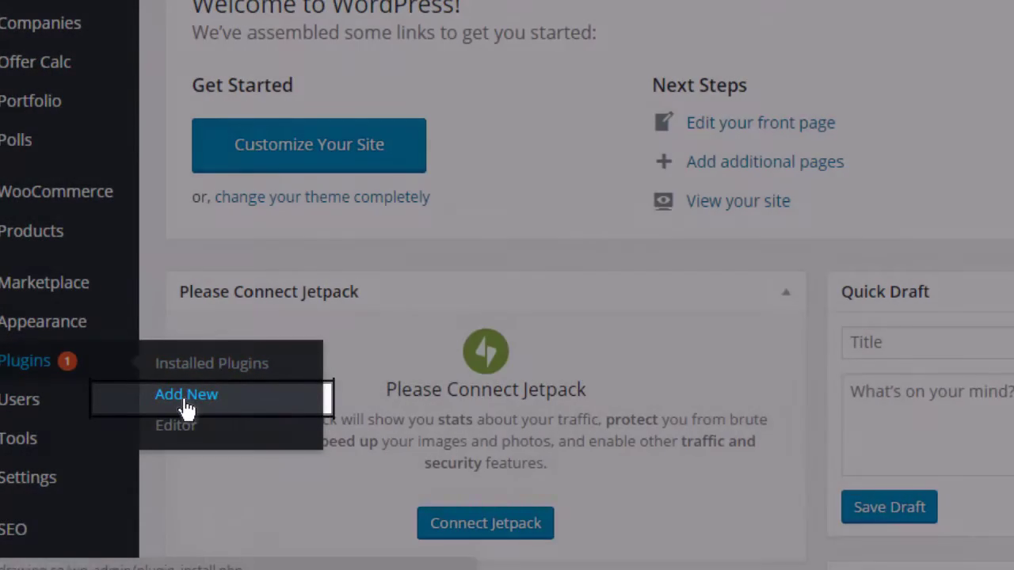
click(186, 396)
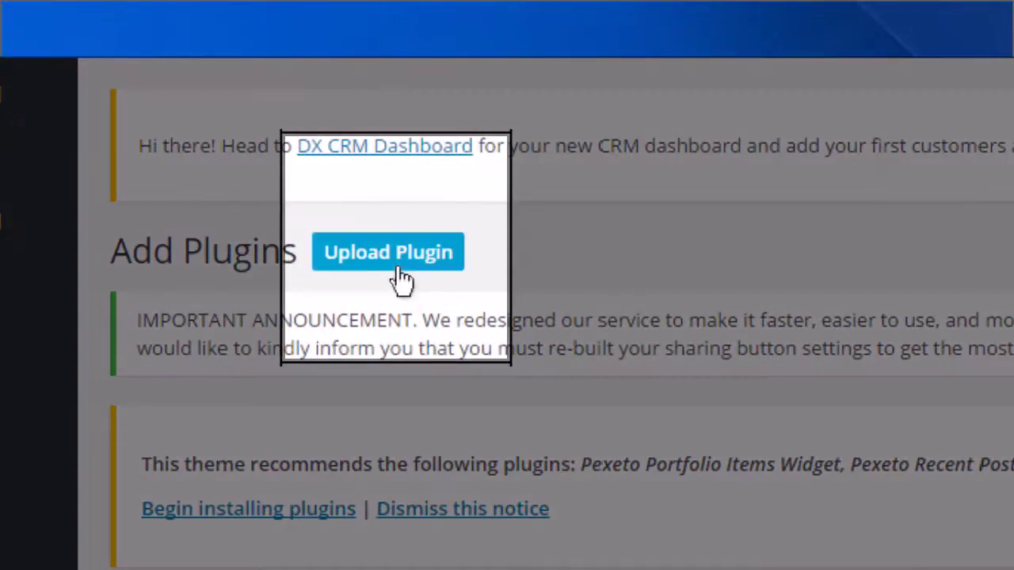
click(400, 273)
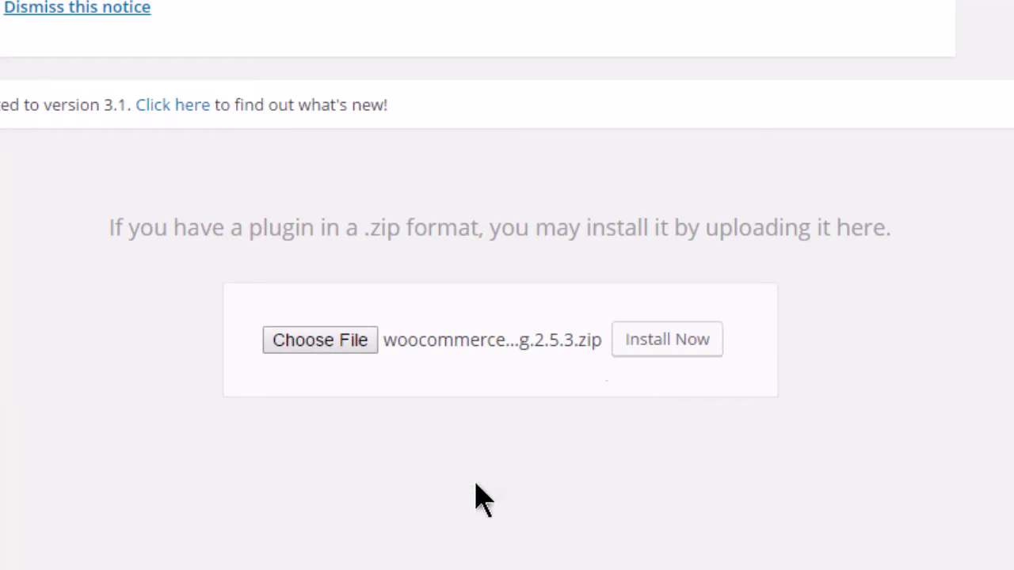
click(668, 342)
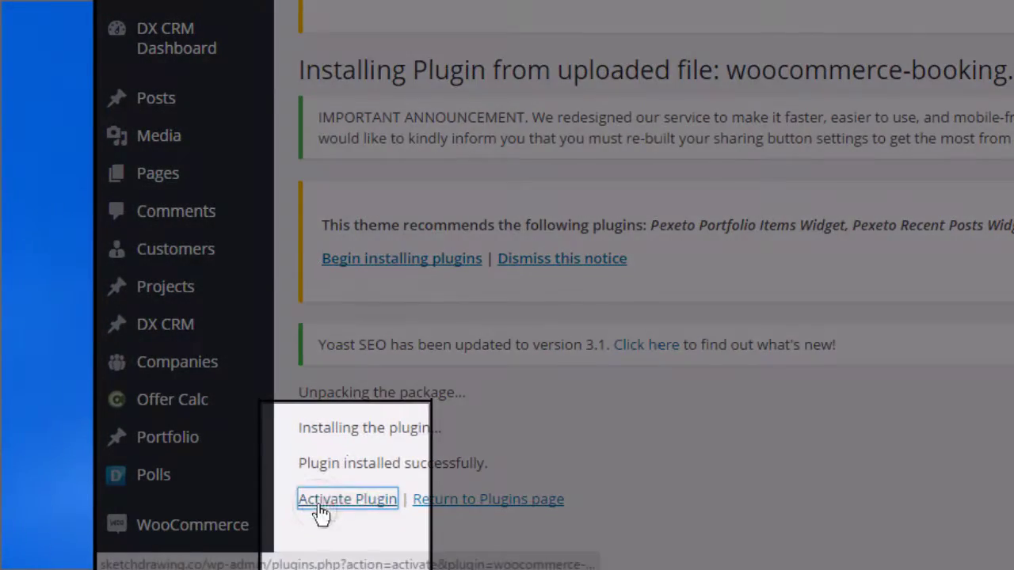
click(163, 455)
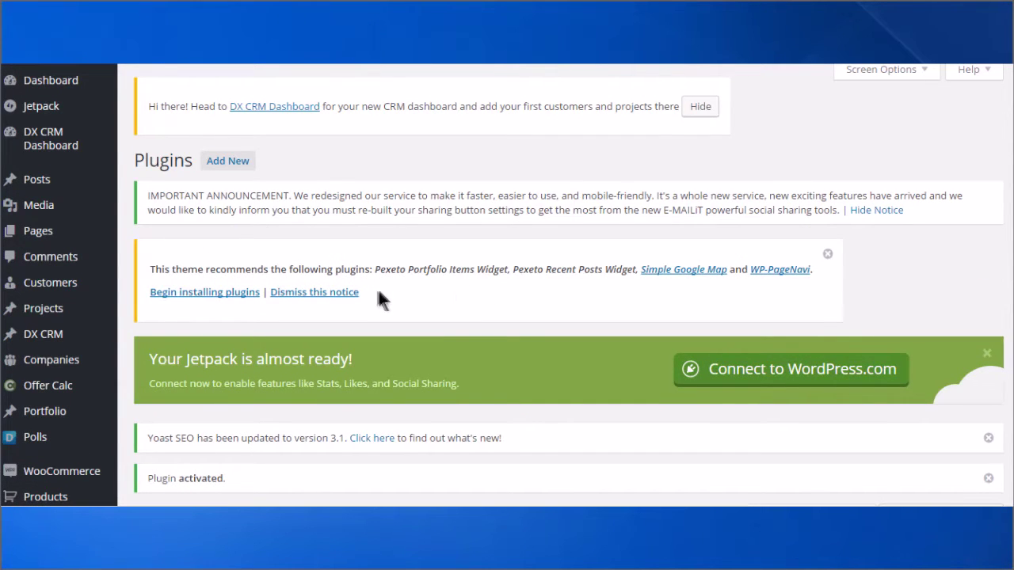
Open the Digital Products product for editing from the products list.
scroll(313, 313, down, 2)
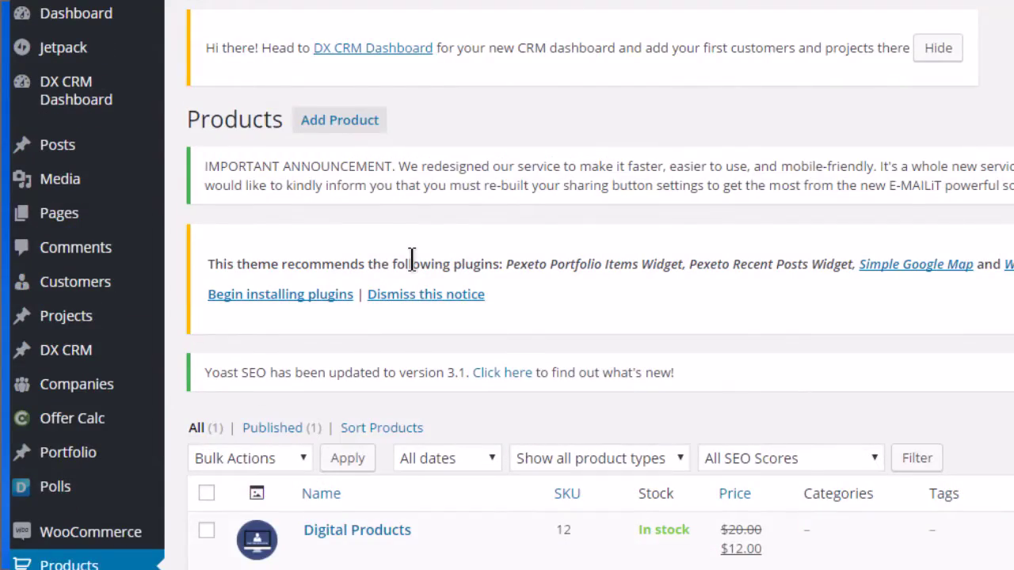
scroll(411, 259, down, 2)
scroll(417, 274, down, 1)
mouse_move(317, 381)
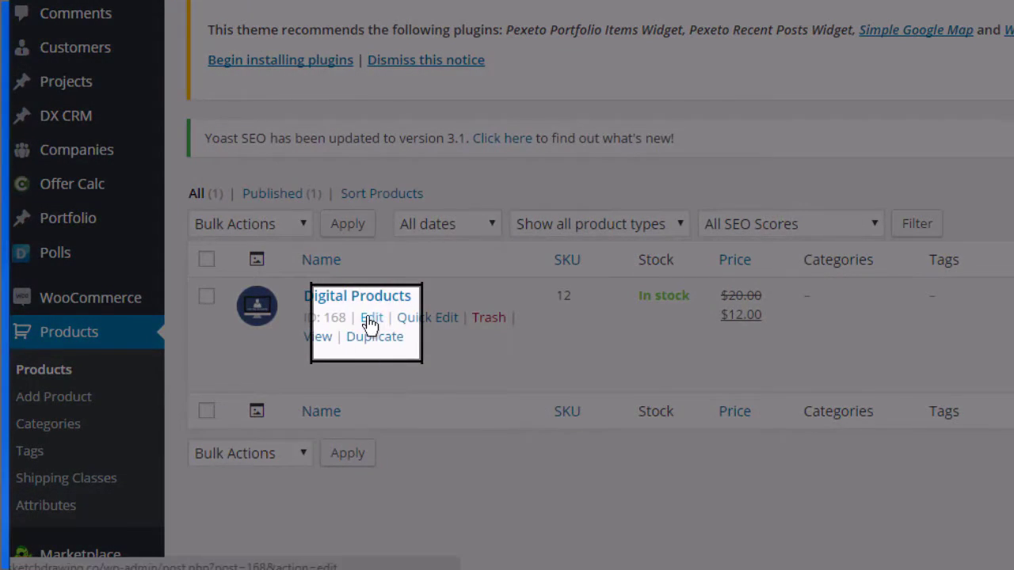
click(370, 317)
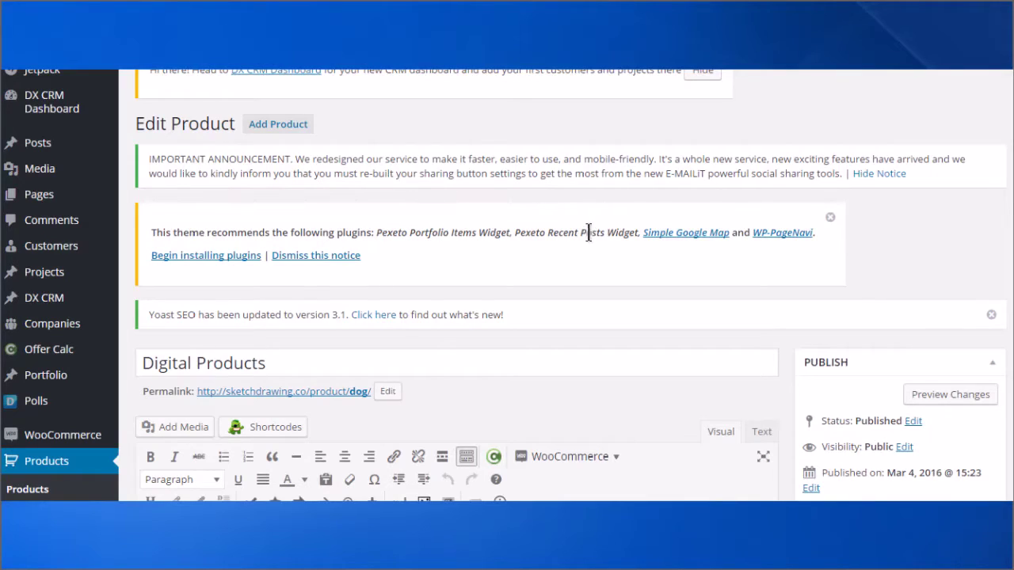
Enable the booking date for the product, leave multiple day booking off, and choose Specific Dates as the booking method.
scroll(588, 232, down, 10)
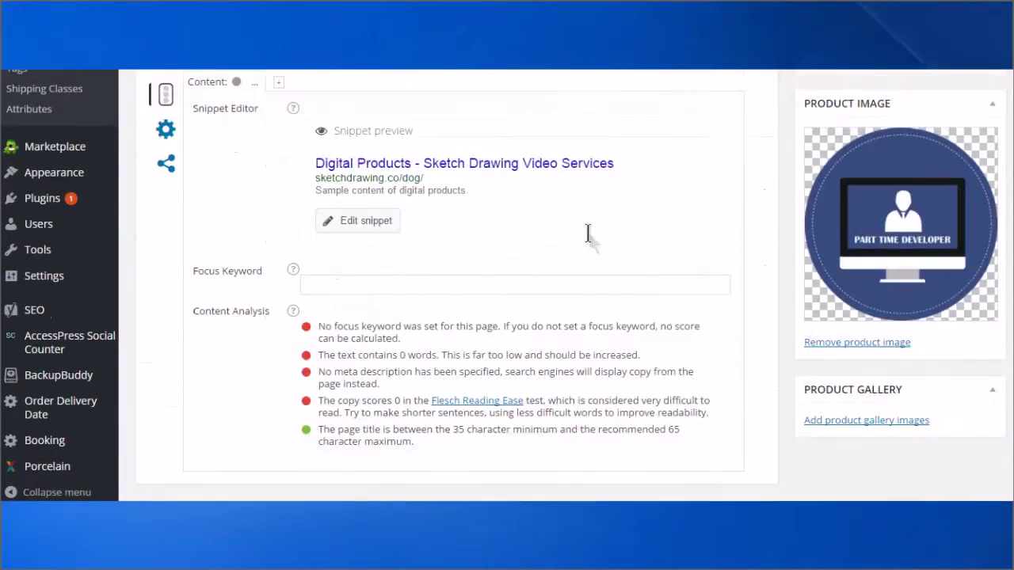
scroll(586, 229, down, 8)
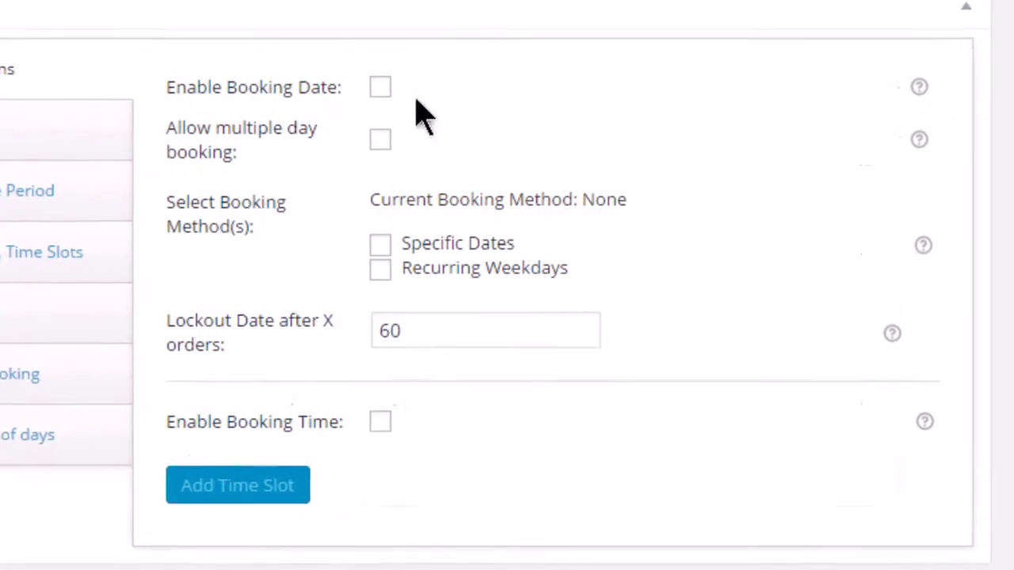
click(379, 87)
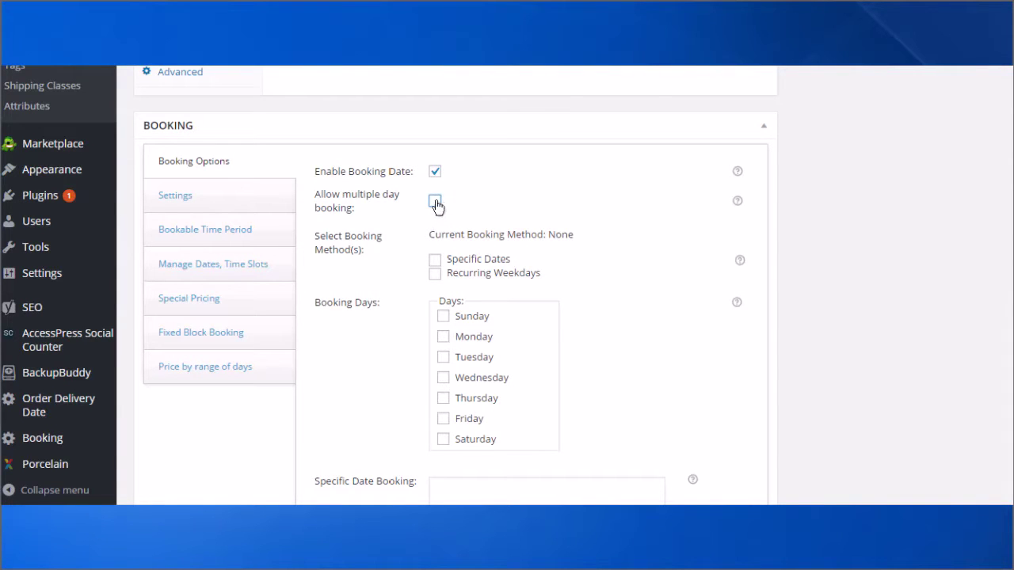
click(435, 203)
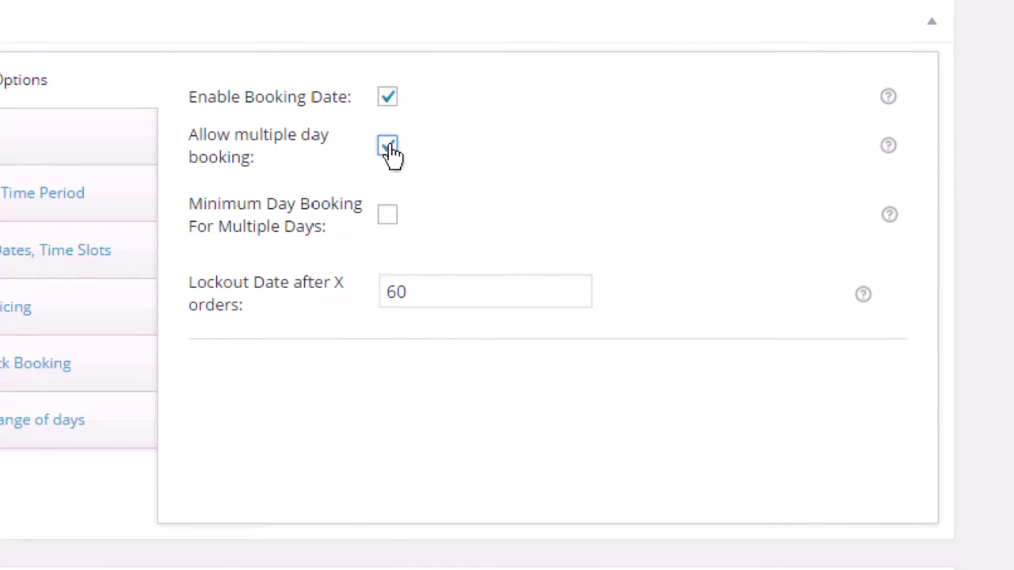
click(388, 148)
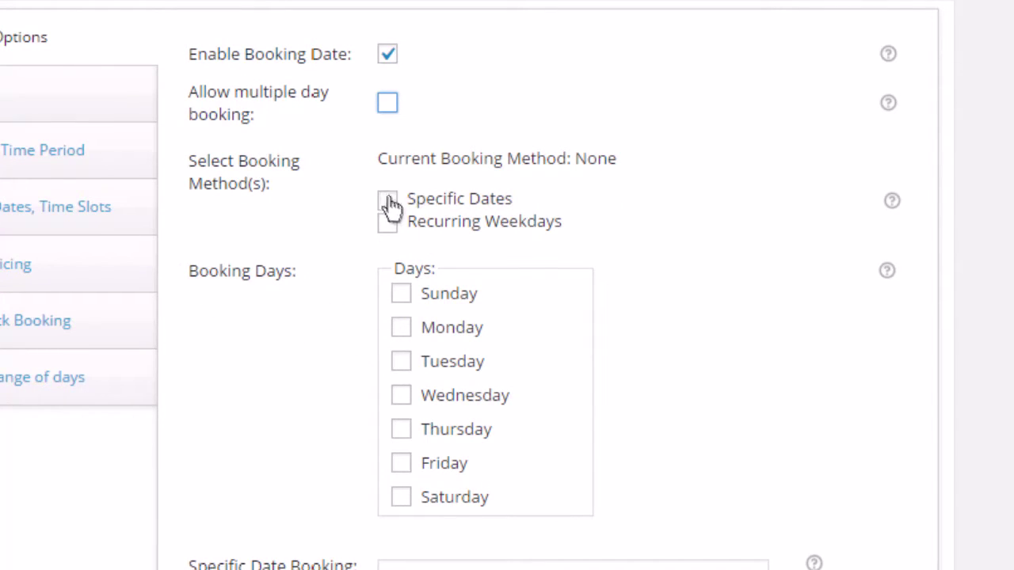
click(388, 201)
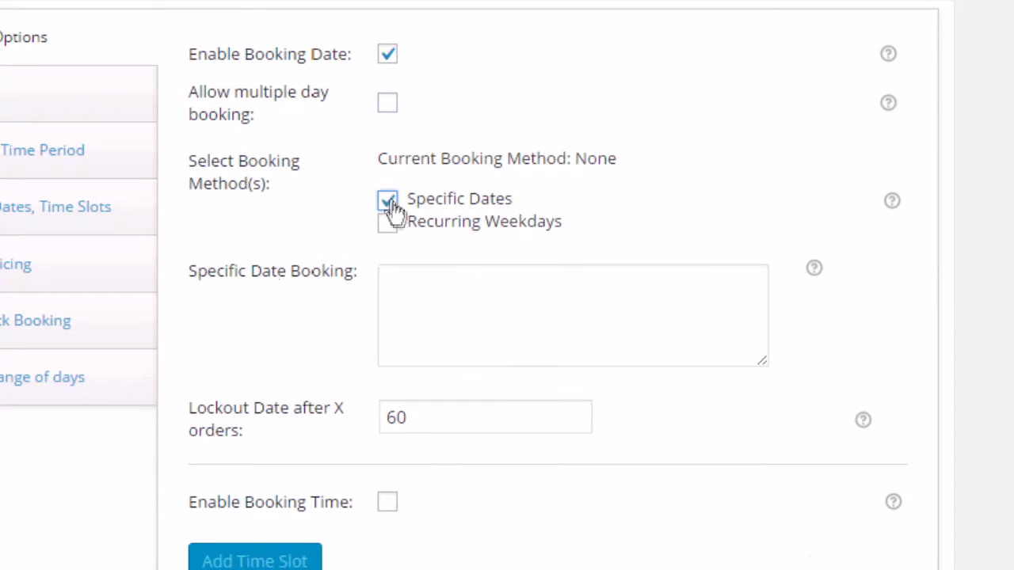
drag(400, 226, 407, 198)
mouse_move(815, 268)
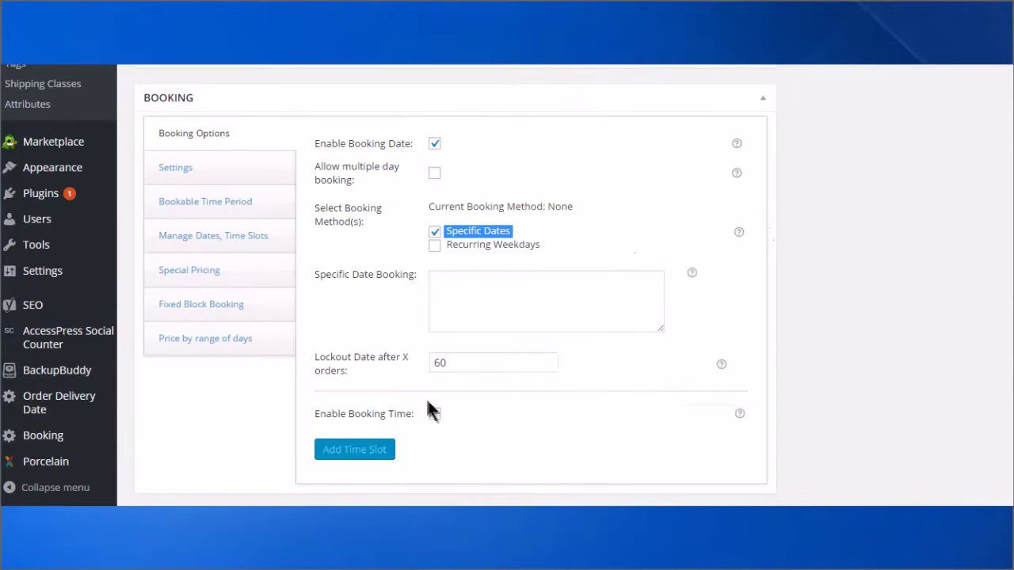
Add 9, 24, 18 and 21 March 2016 as the specific booking dates.
click(471, 289)
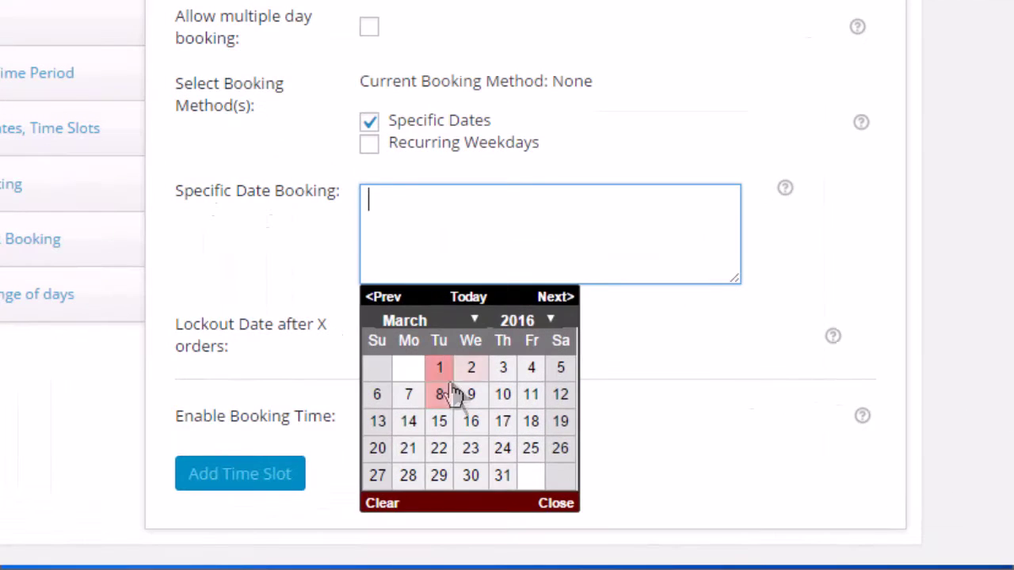
click(472, 396)
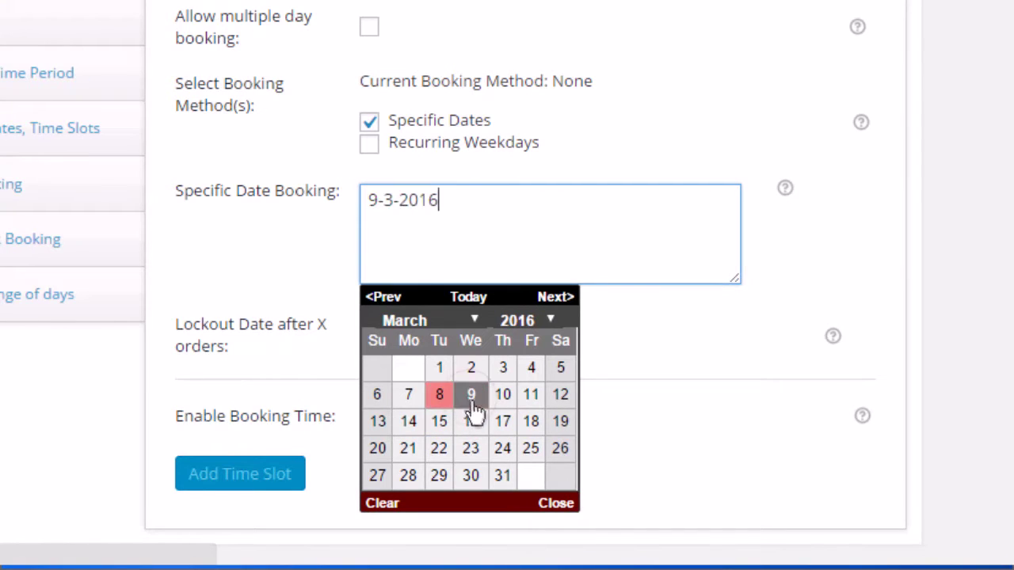
click(503, 450)
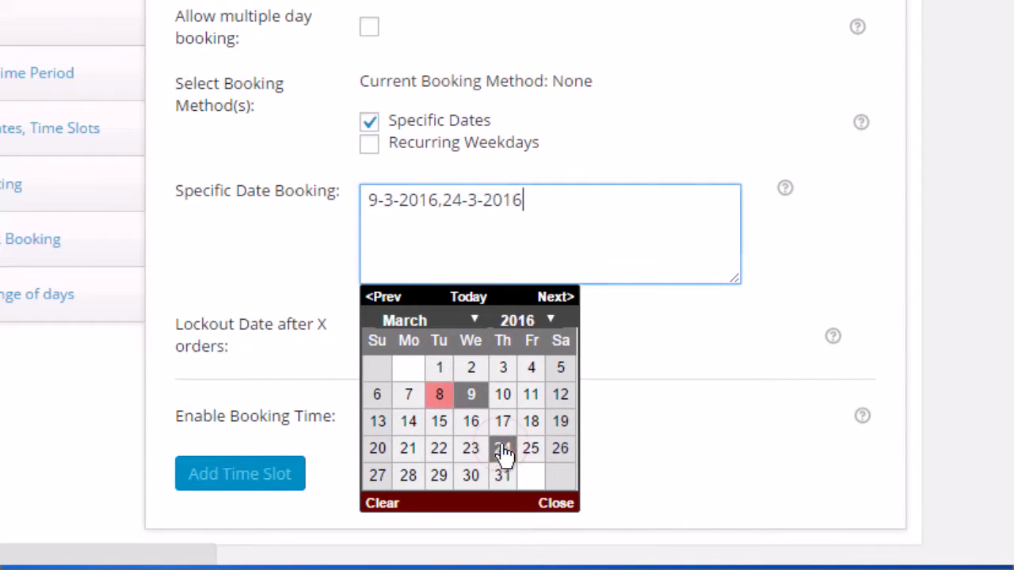
click(531, 421)
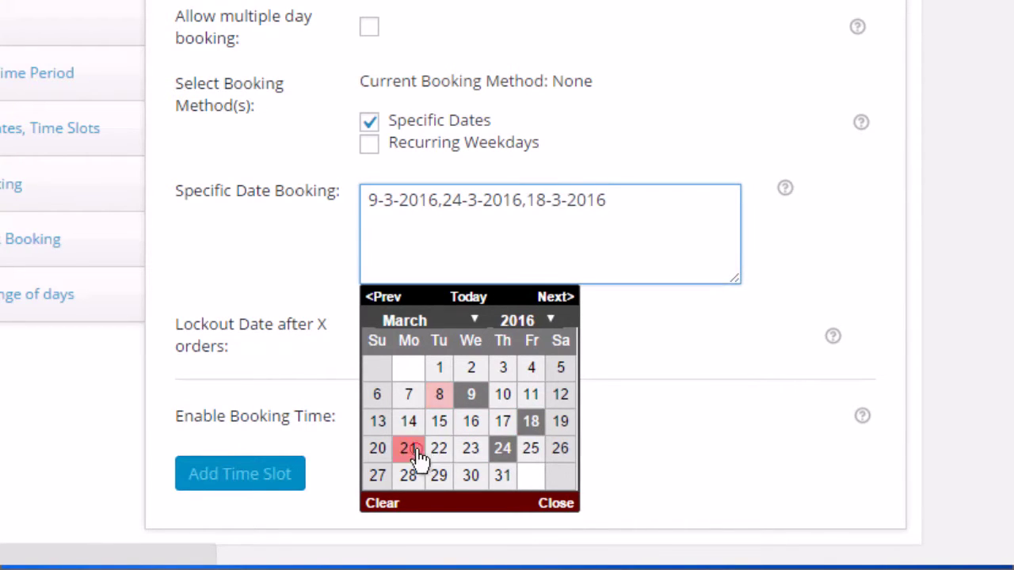
click(410, 451)
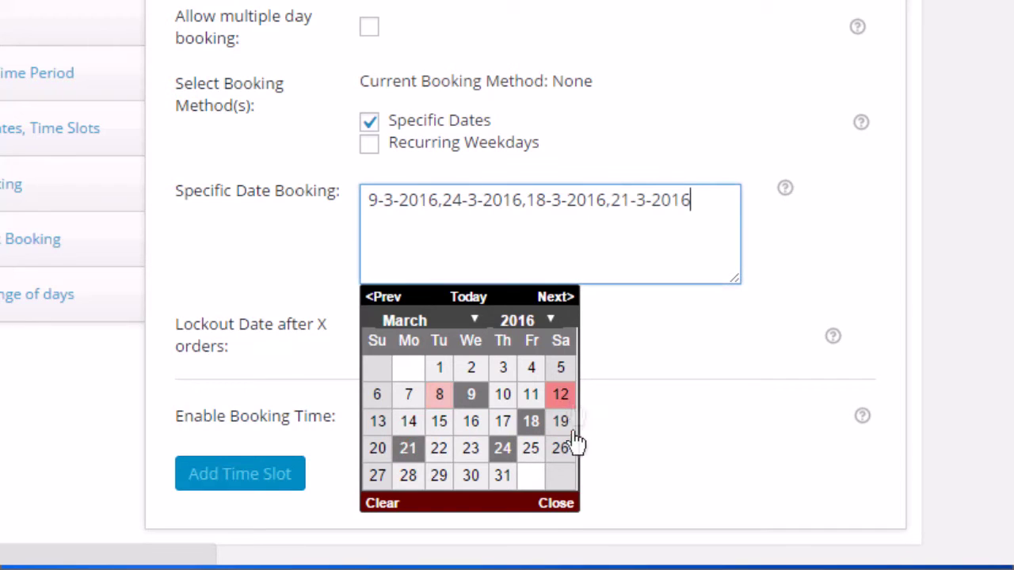
click(553, 507)
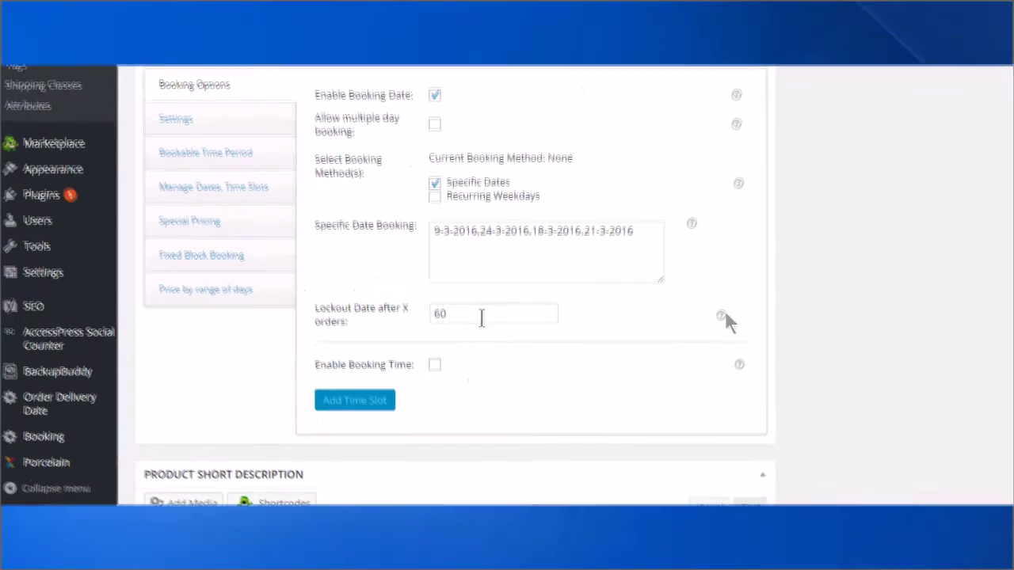
Set the date lockout to 15 orders, then enable booking time and add a time slot.
double_click(636, 303)
text(15)
click(528, 452)
click(373, 442)
click(304, 506)
scroll(602, 416, down, 2)
scroll(606, 412, down, 2)
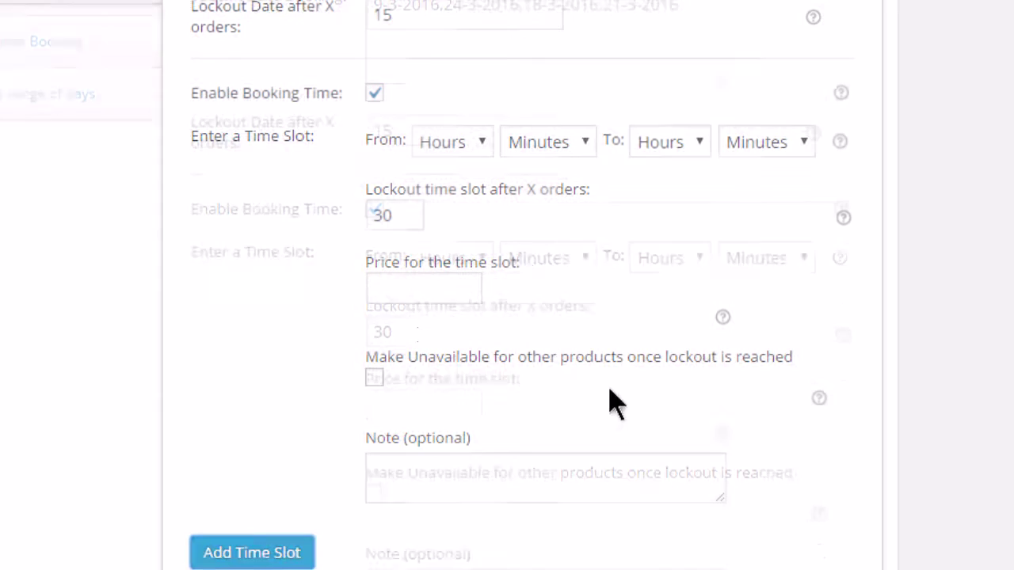
Set the time slot to run from 4:06 to 6:04.
click(470, 144)
click(437, 285)
click(560, 143)
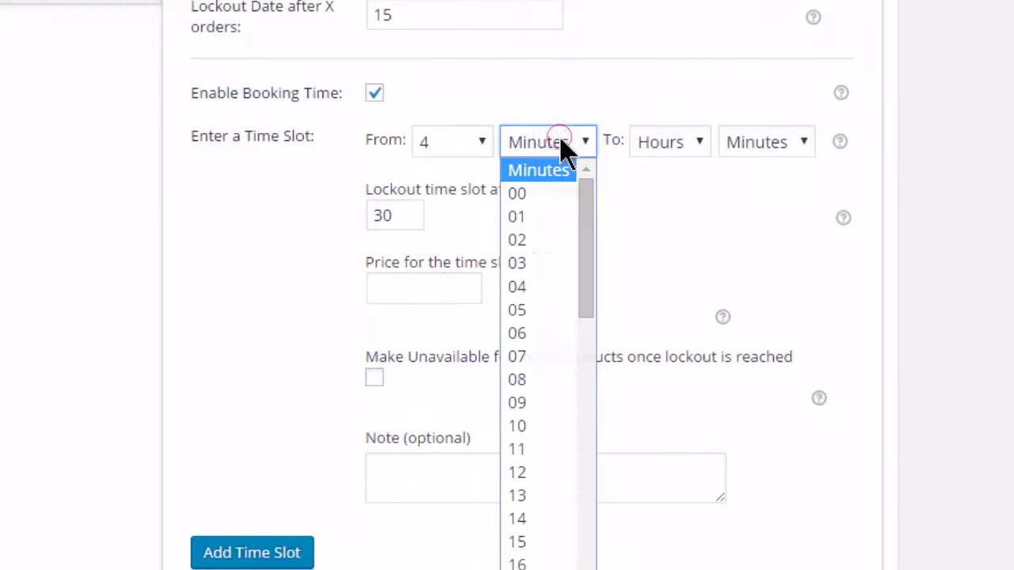
click(557, 332)
click(674, 145)
click(650, 332)
click(766, 142)
click(748, 285)
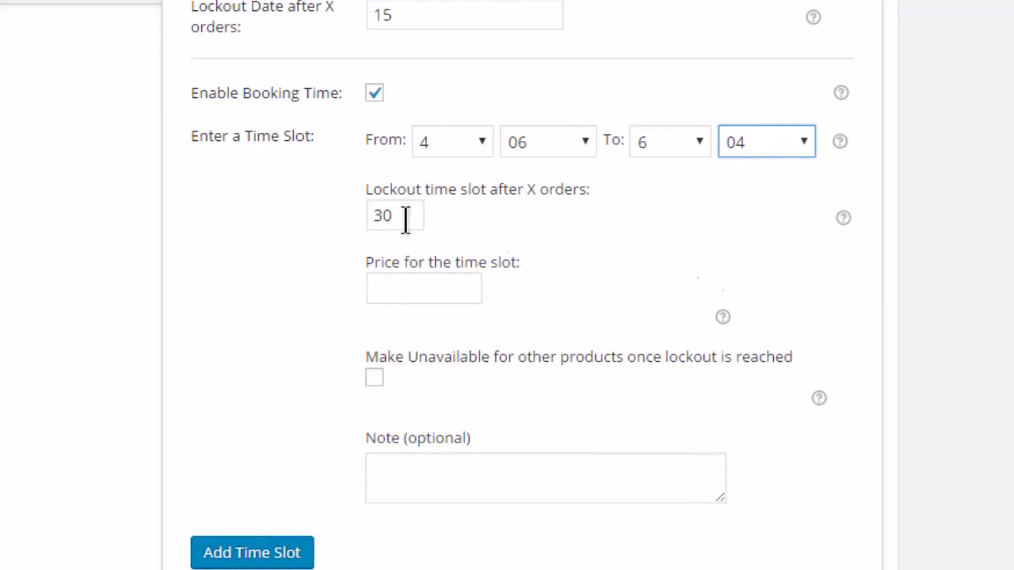
Set the time slot's price to 21 and add another blank time slot below it.
click(418, 287)
text(21)
click(439, 419)
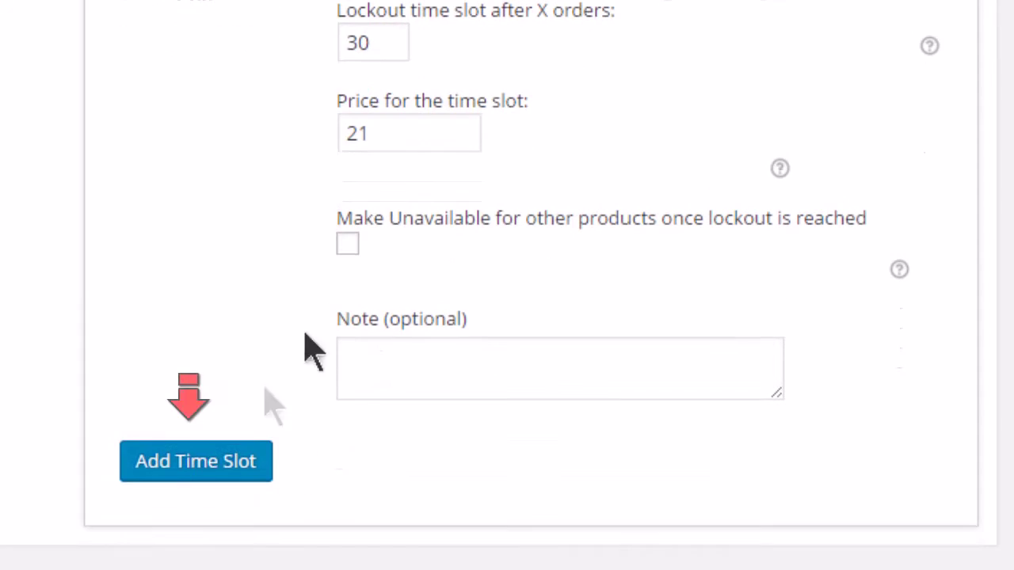
click(206, 550)
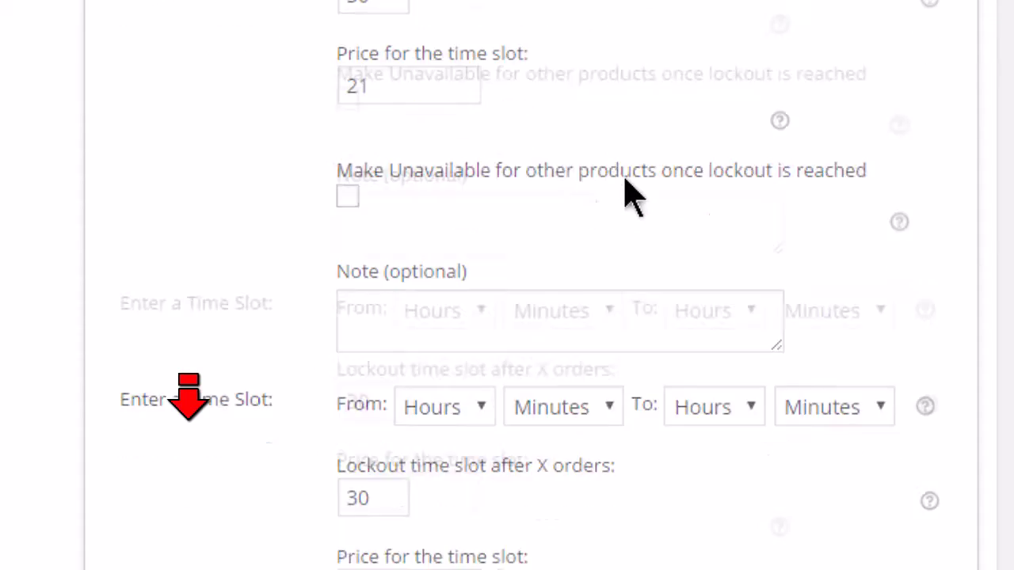
scroll(625, 179, down, 10)
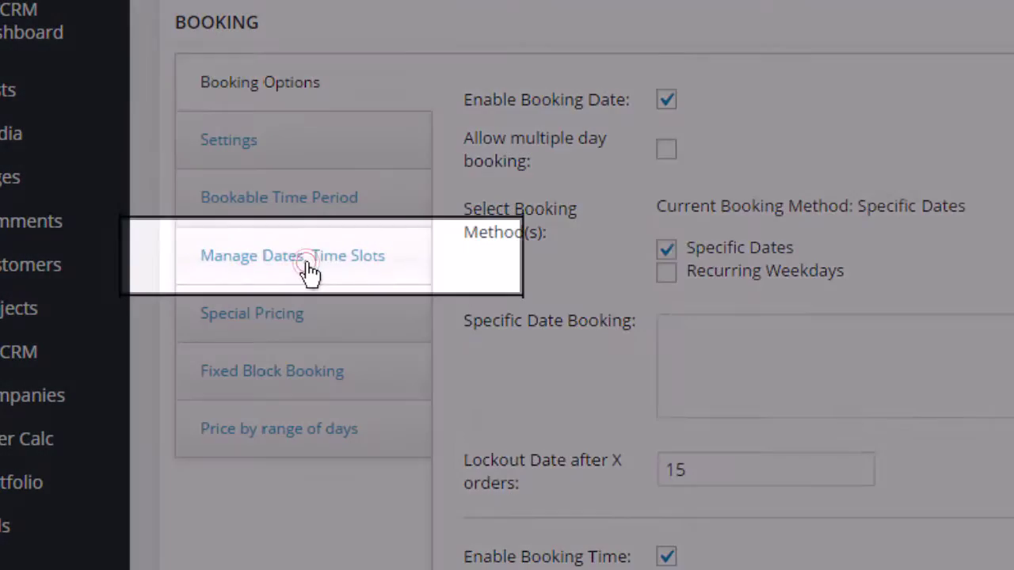
Open the product's managed dates and time slots, and update the product to save its booking settings.
click(238, 274)
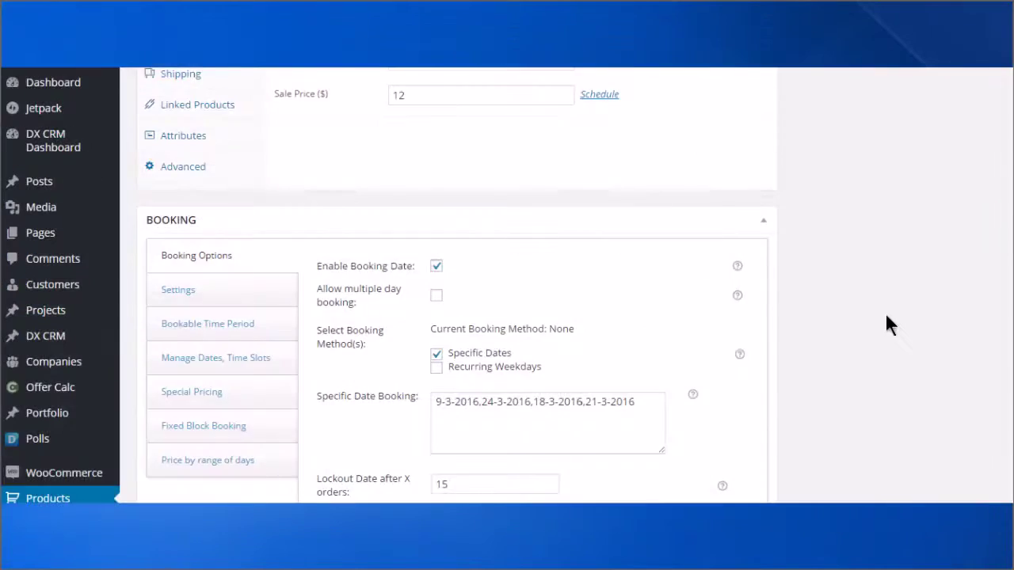
scroll(885, 317, down, 3)
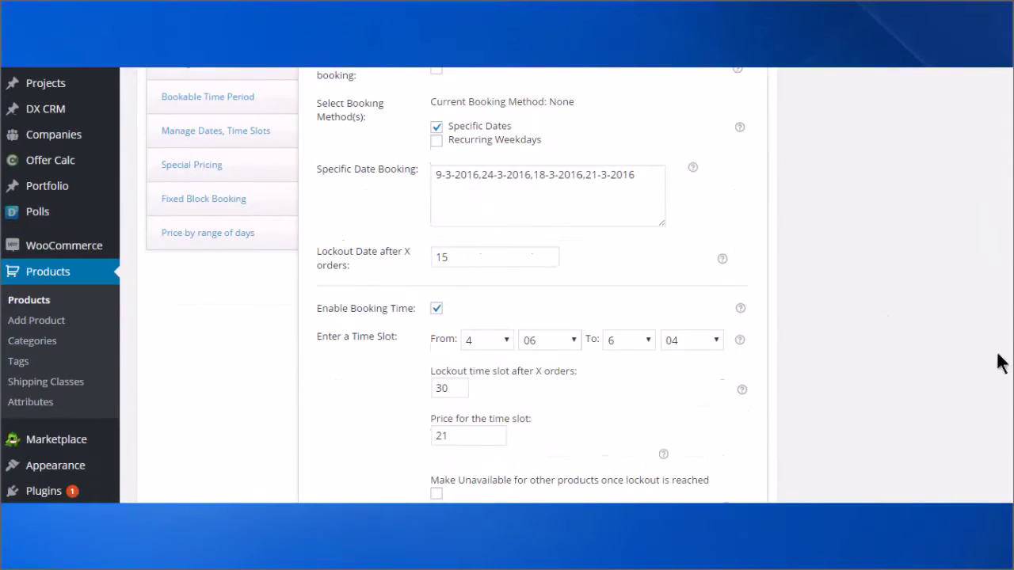
scroll(949, 147, up, 15)
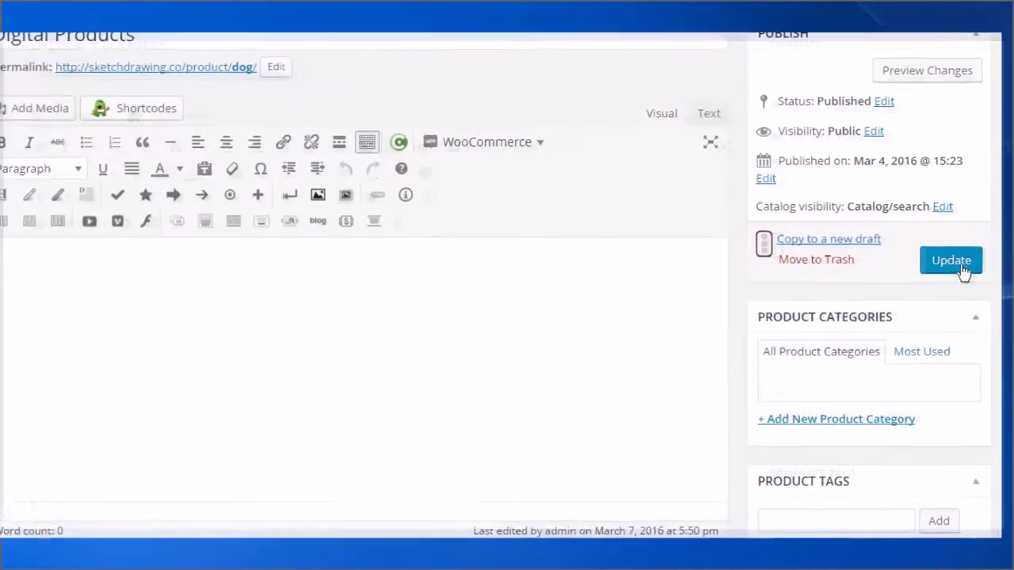
click(966, 266)
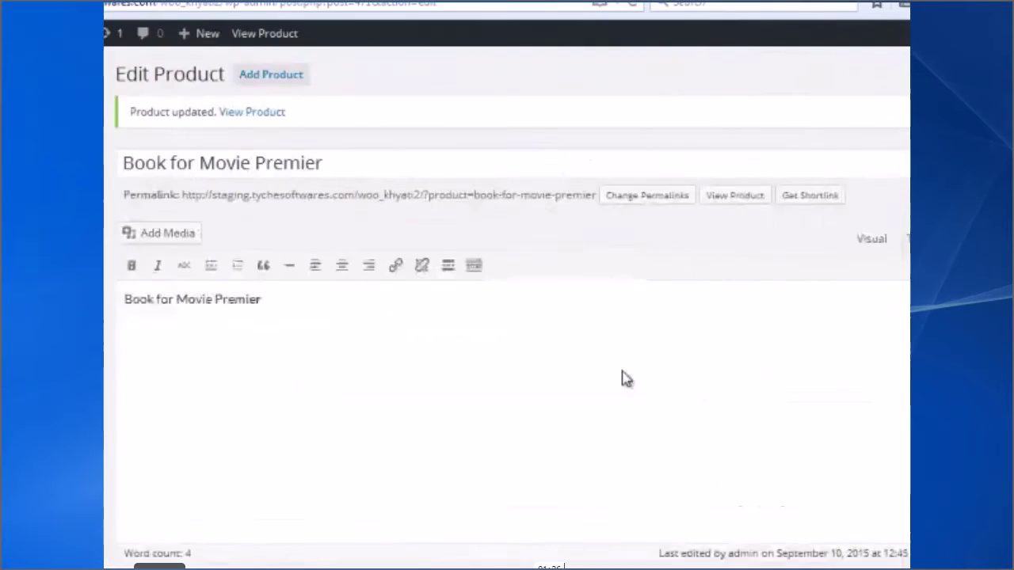
Open the managed dates and time slots in the Book for Movie Premier product's booking settings.
scroll(624, 380, down, 8)
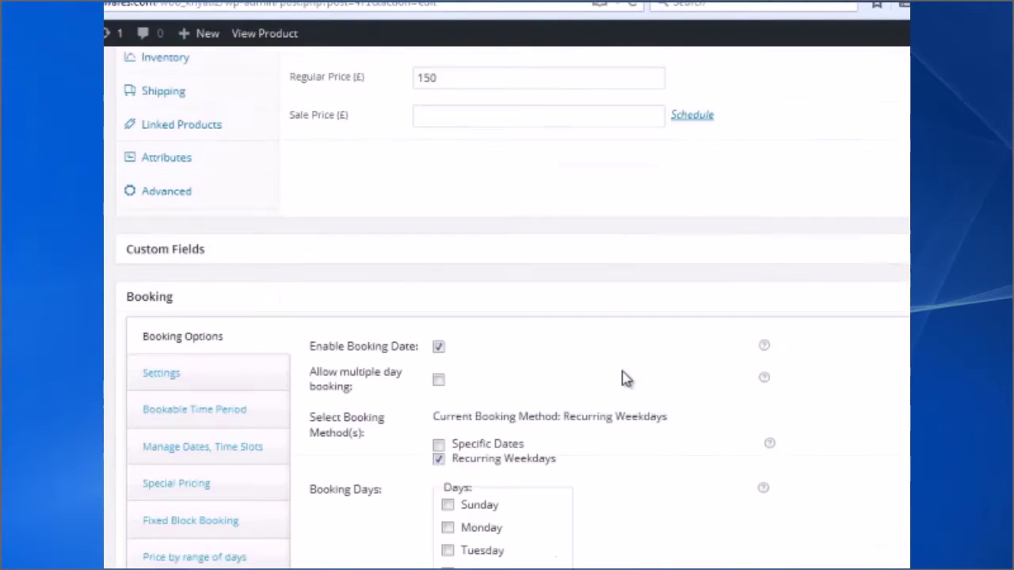
scroll(622, 378, down, 1)
scroll(444, 349, down, 1)
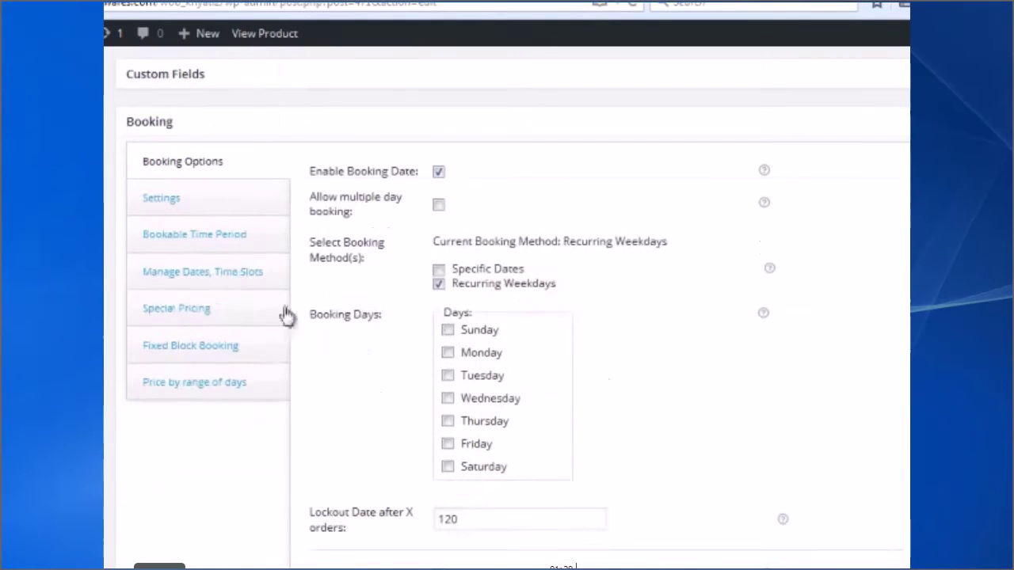
click(239, 276)
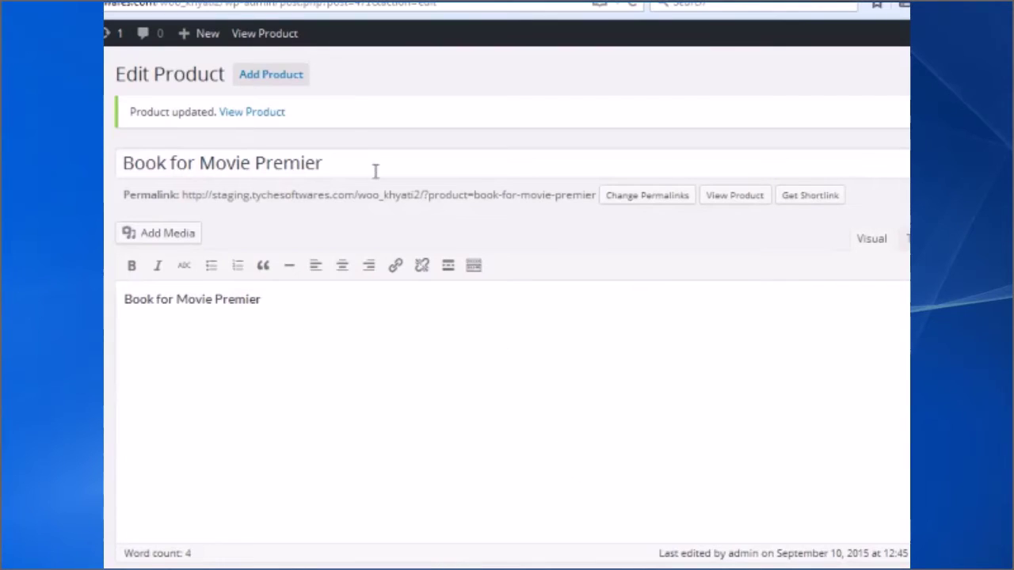
View the Book for Movie Premier product in the store and choose September 19, 2015 as the booking start date.
click(282, 38)
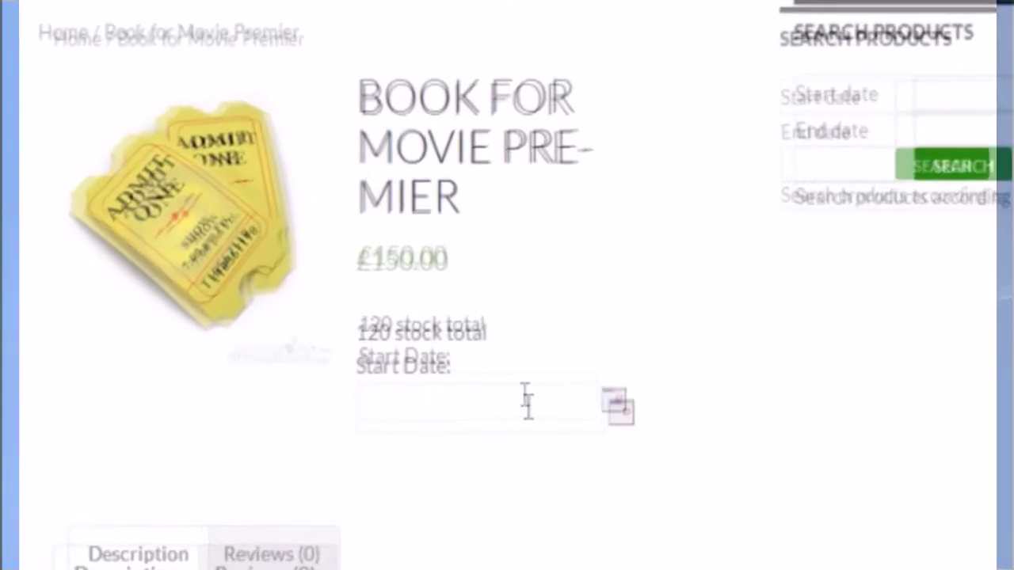
click(504, 335)
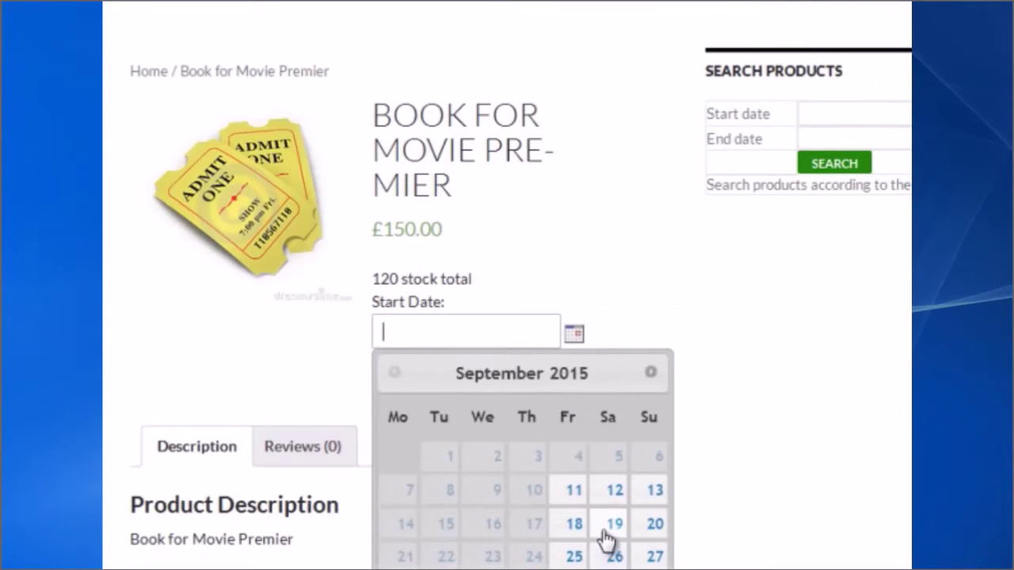
click(611, 526)
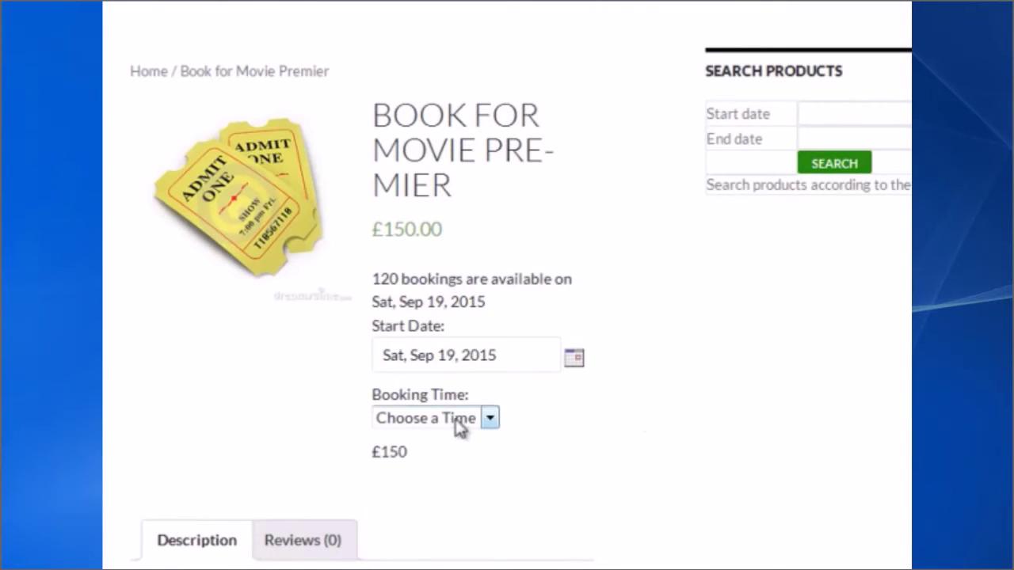
Select the 20:00 - 22:00 booking time and add the movie premier booking to the cart.
click(461, 422)
click(466, 478)
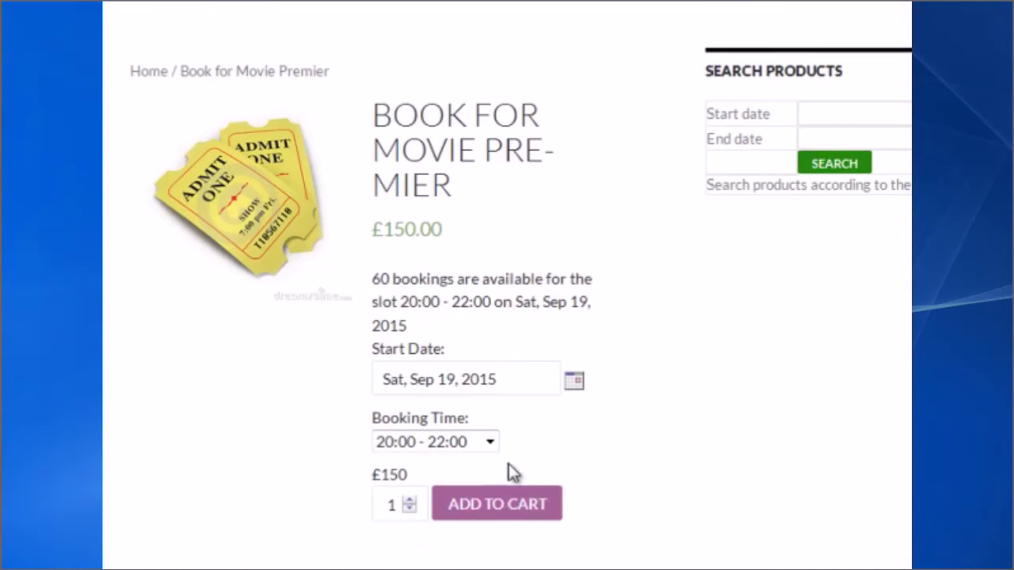
click(519, 504)
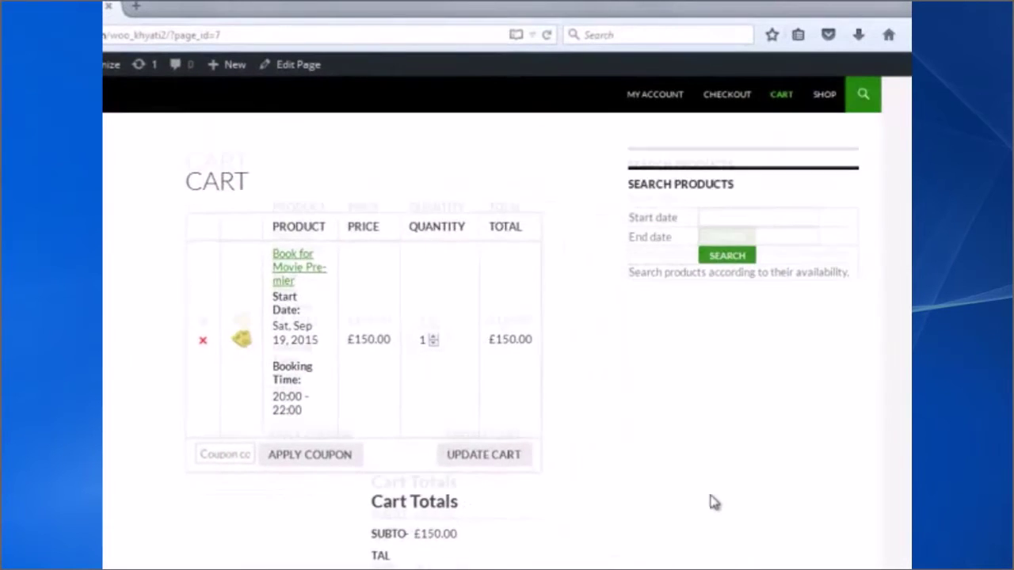
Proceed from the cart to checkout and place the booking order with the prefilled billing details and cheque payment.
scroll(708, 503, down, 4)
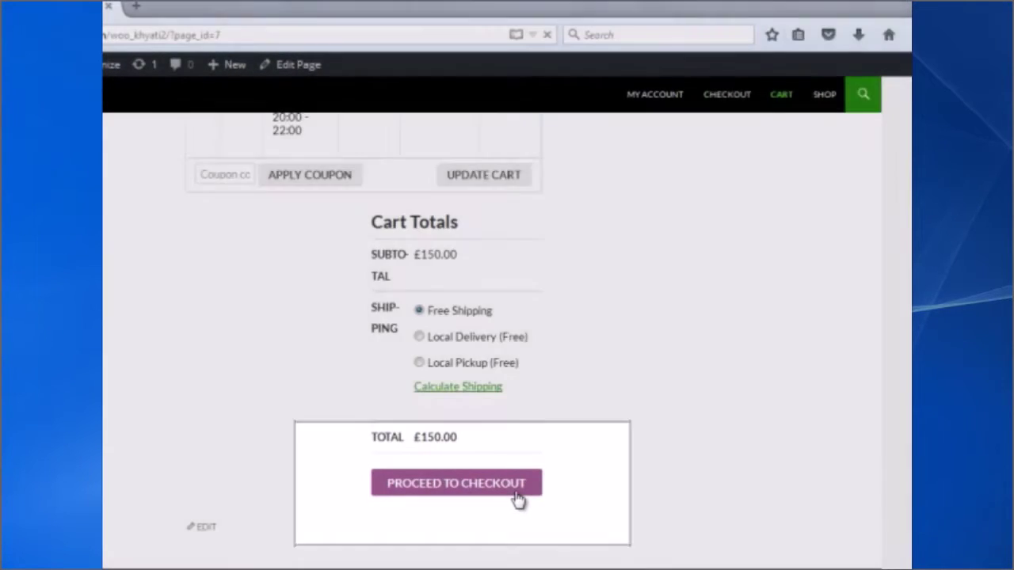
click(516, 498)
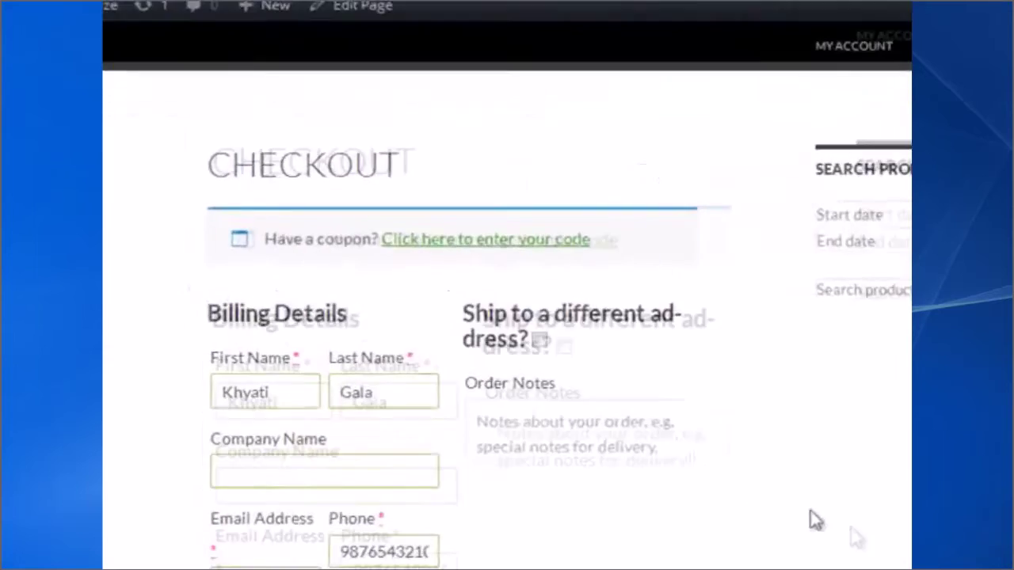
scroll(885, 550, down, 5)
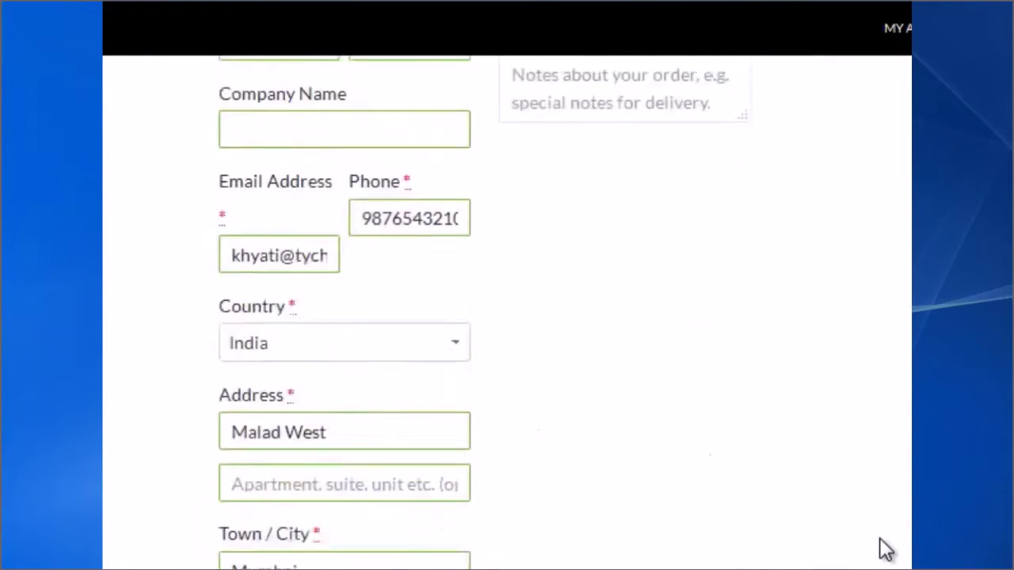
scroll(886, 550, down, 7)
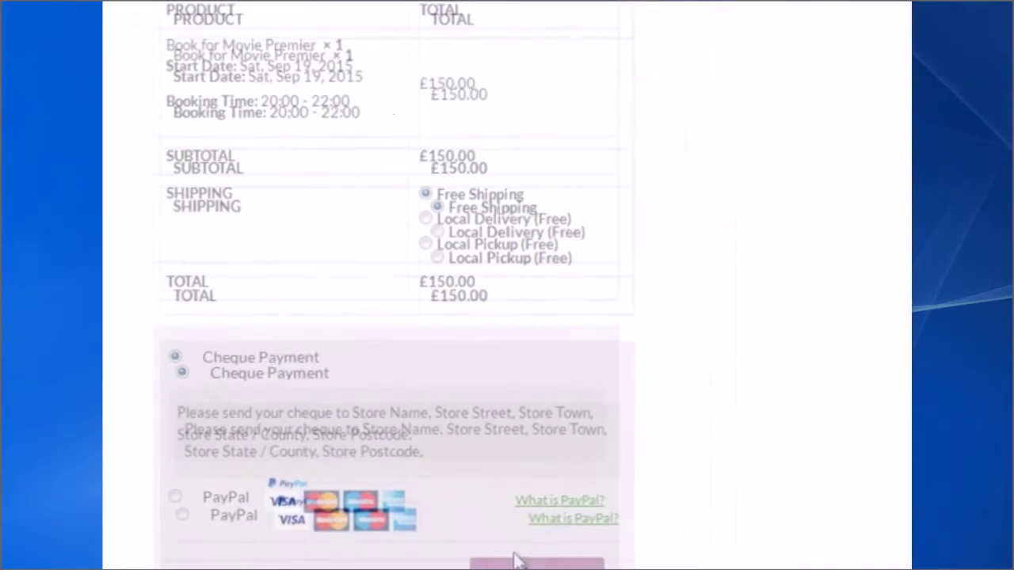
click(510, 564)
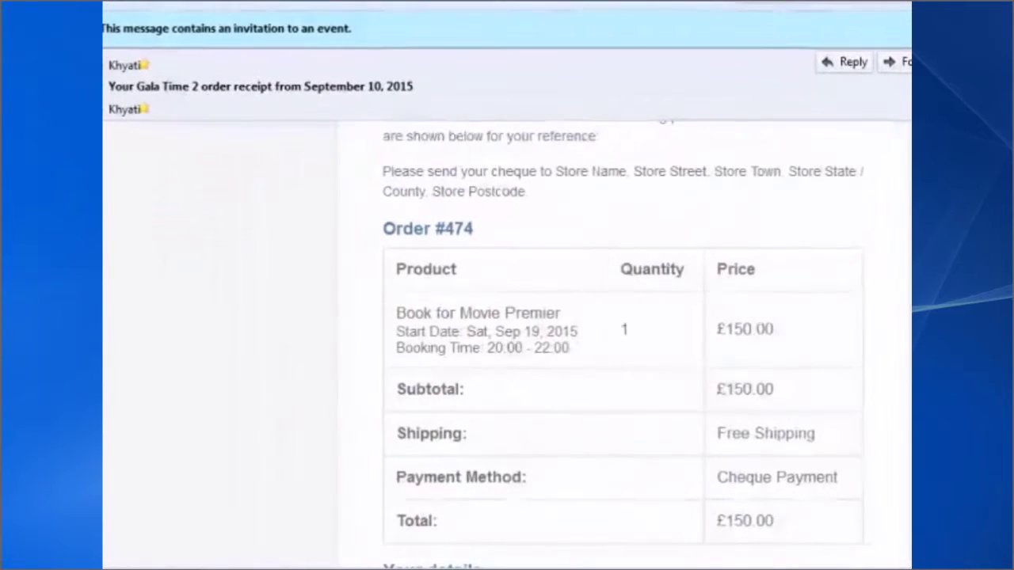
Go to the View Bookings page of the booking plugin from the WordPress dashboard.
scroll(624, 341, down, 3)
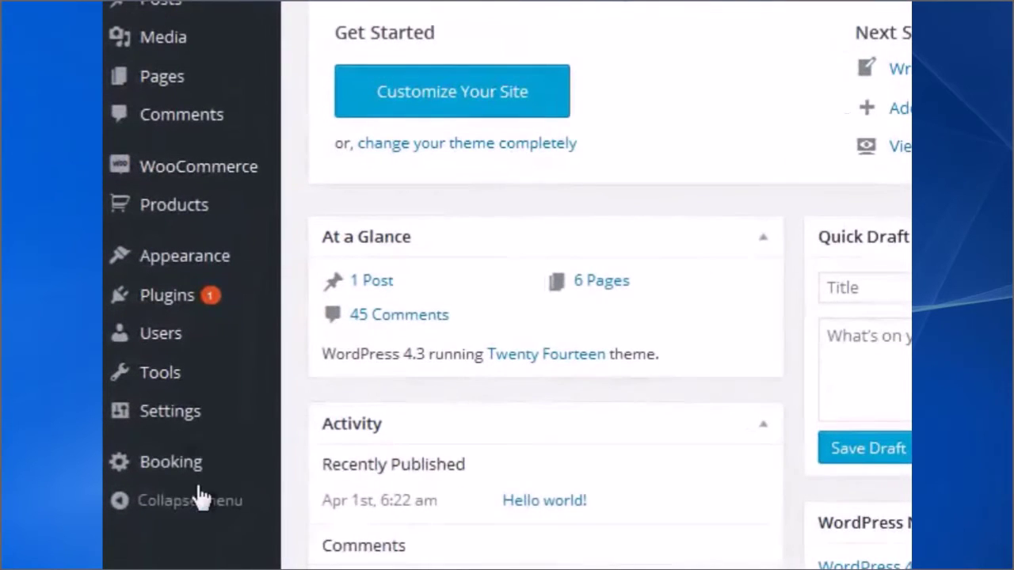
mouse_move(180, 486)
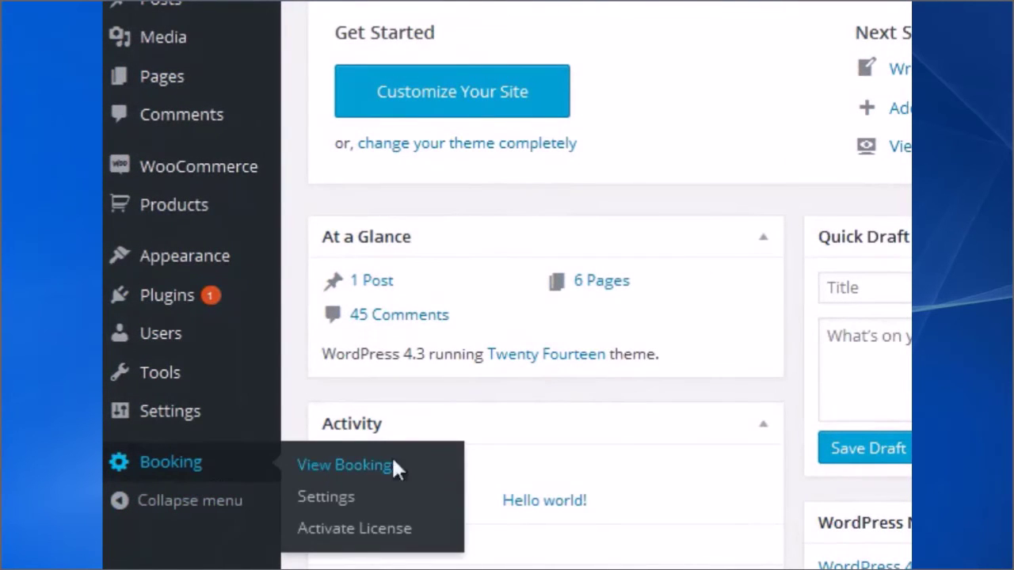